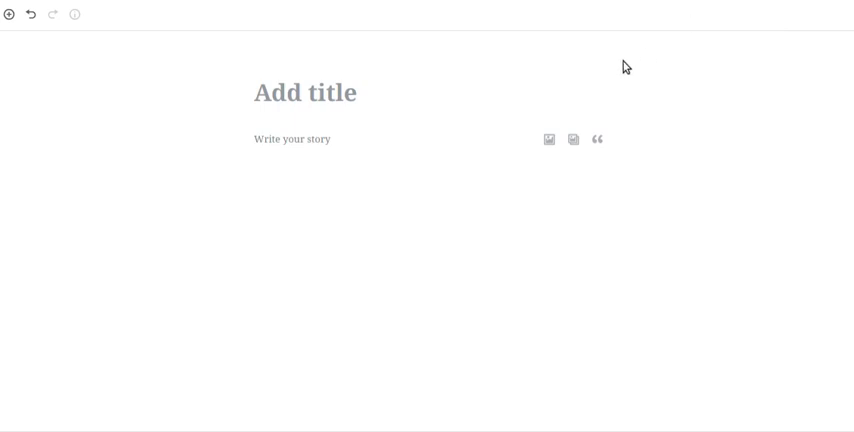
Title the post 'test' and paste the Rite Aid power-outage story into the first paragraph.
left_click(622, 77)
mouse_move(298, 139)
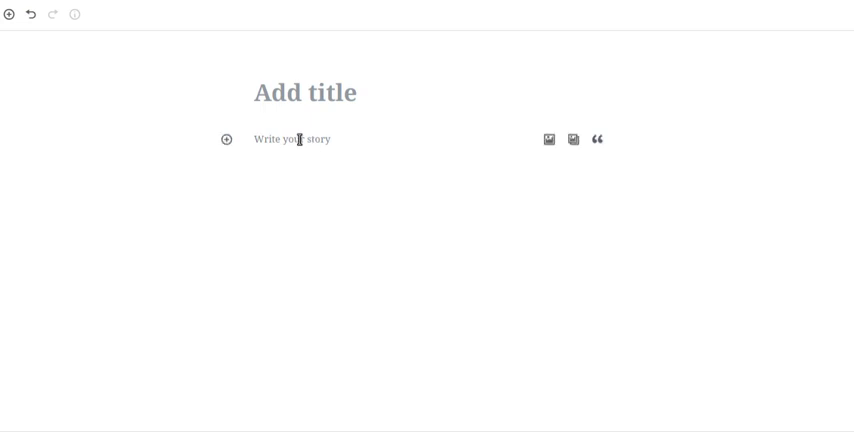
left_click(348, 99)
type("te")
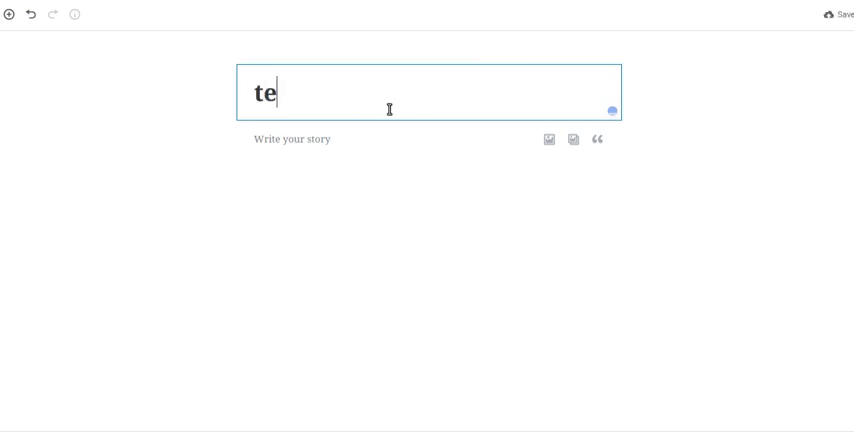
type("st")
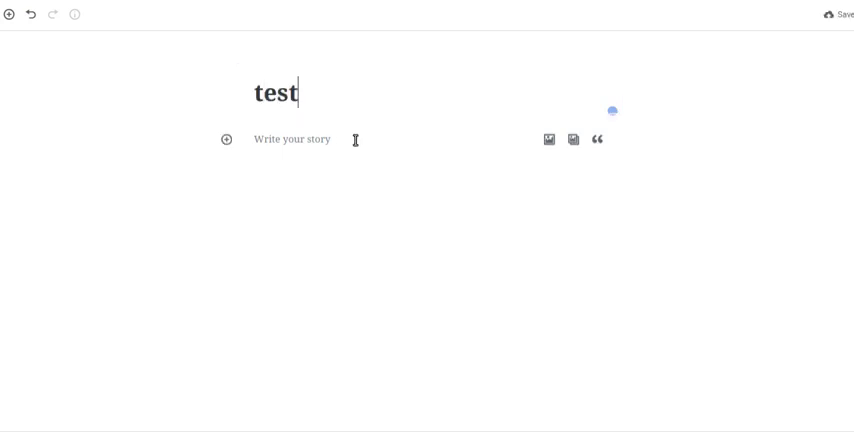
left_click(326, 140)
right_click(326, 140)
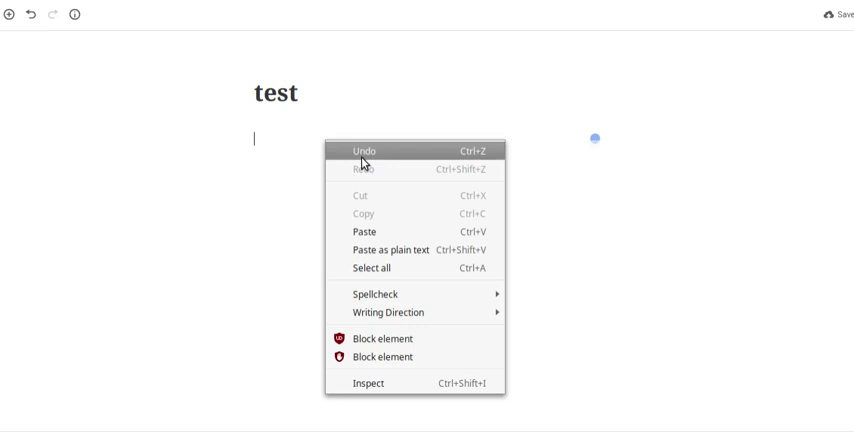
left_click(370, 233)
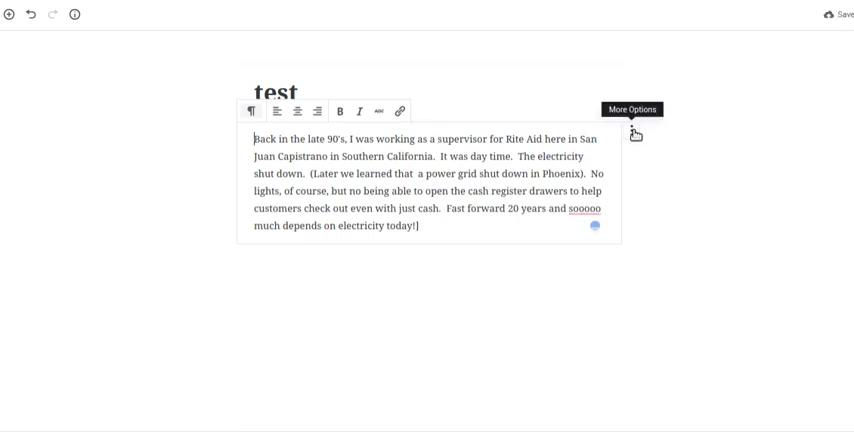
Insert a new block above the Rite Aid paragraph and make it an image block.
left_click(632, 131)
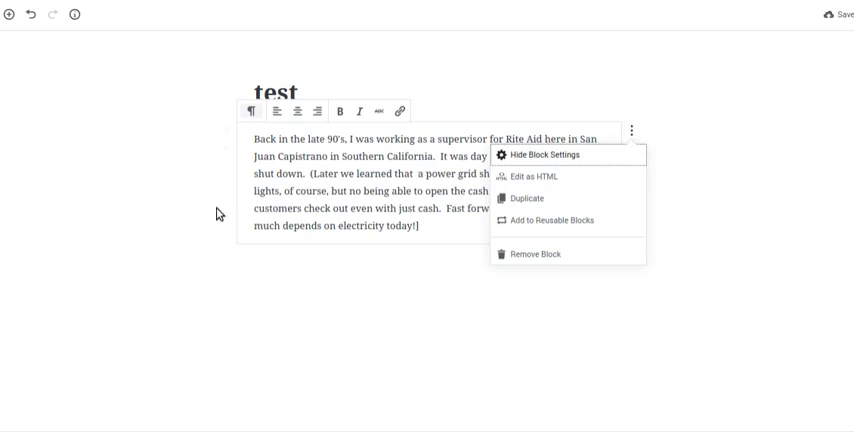
left_click(221, 205)
left_click(451, 95)
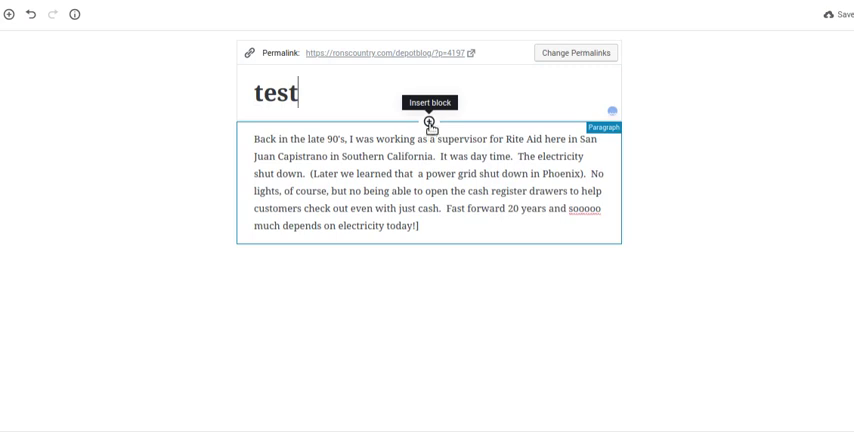
left_click(430, 122)
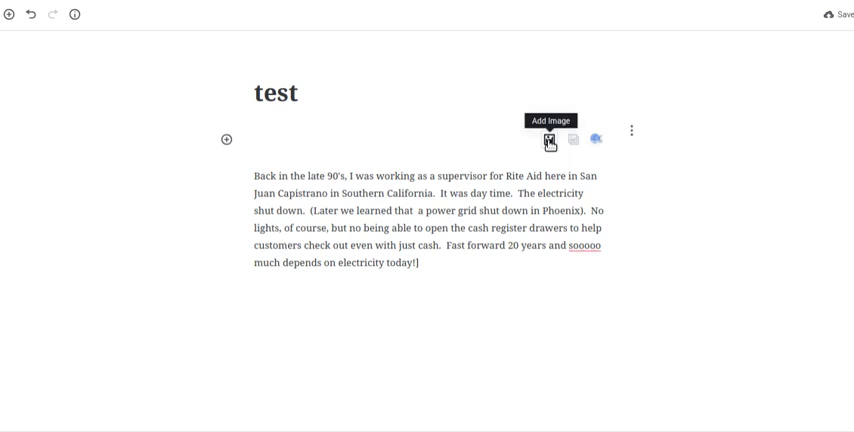
left_click(550, 141)
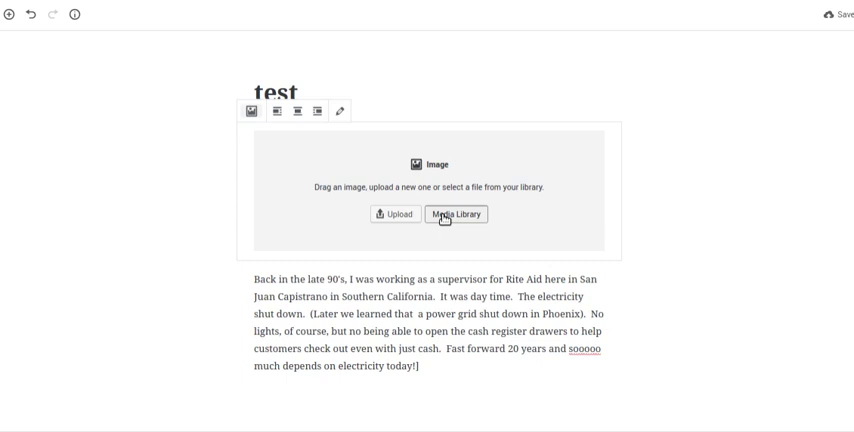
Fill the image block with the question-mark image from the media library.
left_click(443, 216)
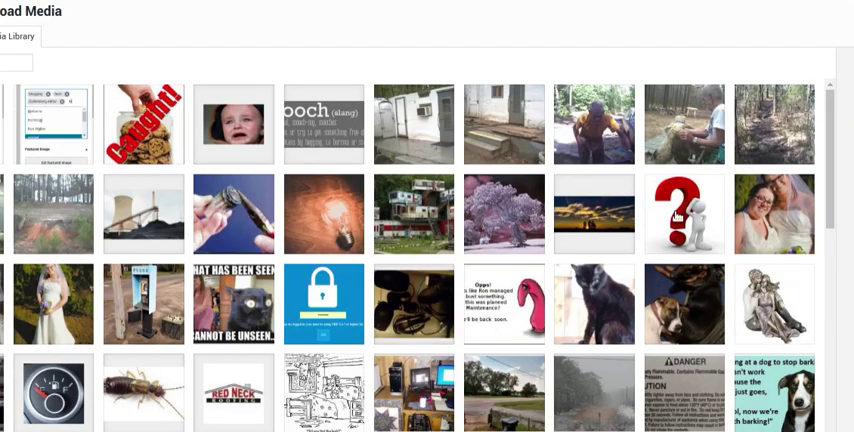
left_click(641, 212)
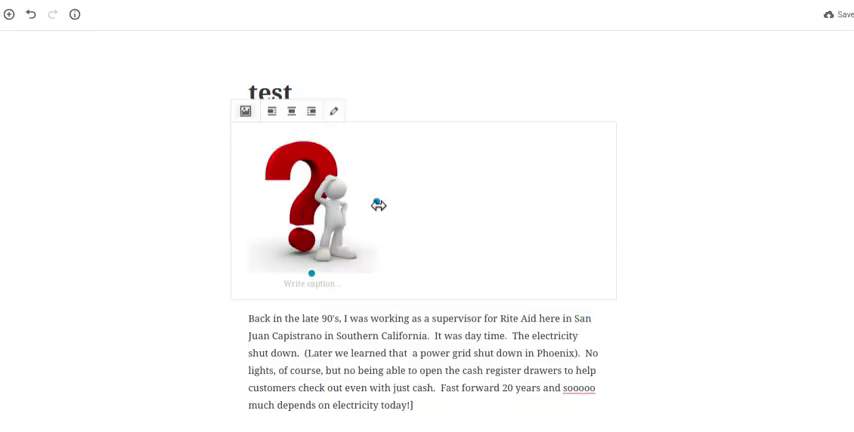
Float the question-mark image right of the Rite Aid story, briefly trying left alignment.
left_click(312, 112)
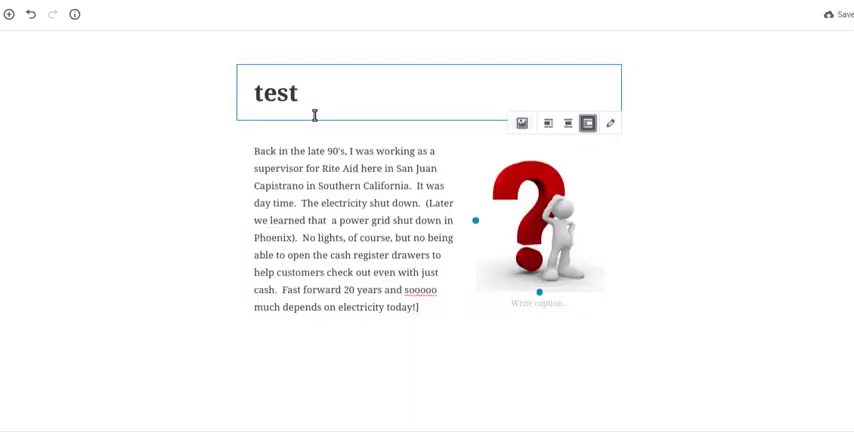
left_click(548, 124)
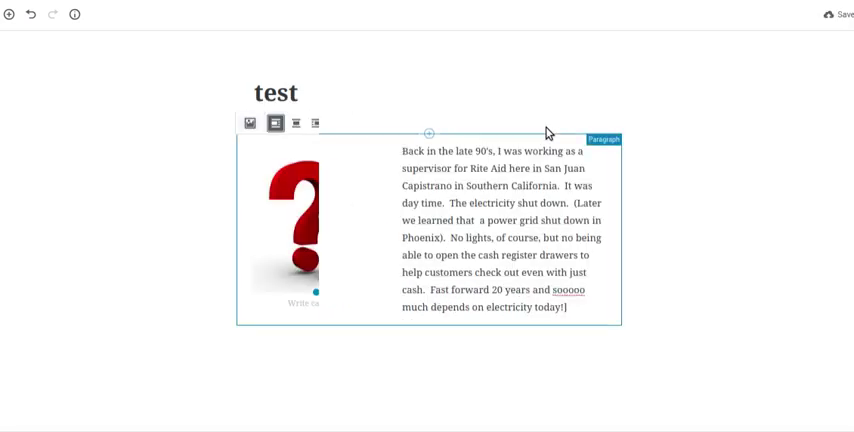
left_click(318, 124)
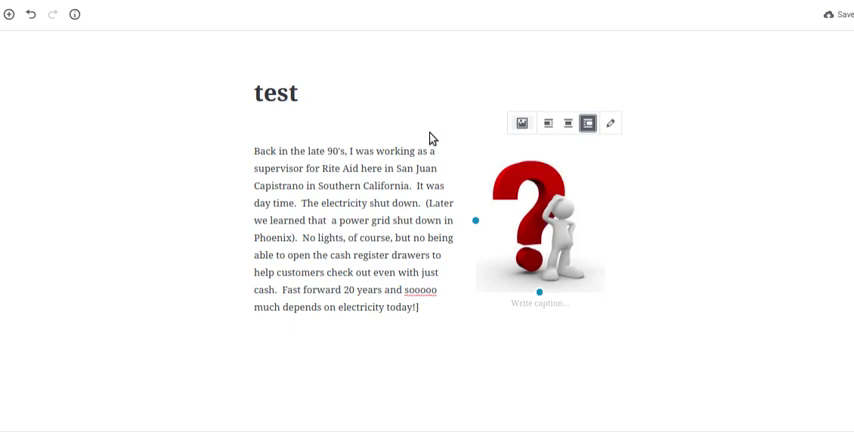
Paste a second Rite Aid story paragraph at the top and move it below the image.
left_click(228, 147)
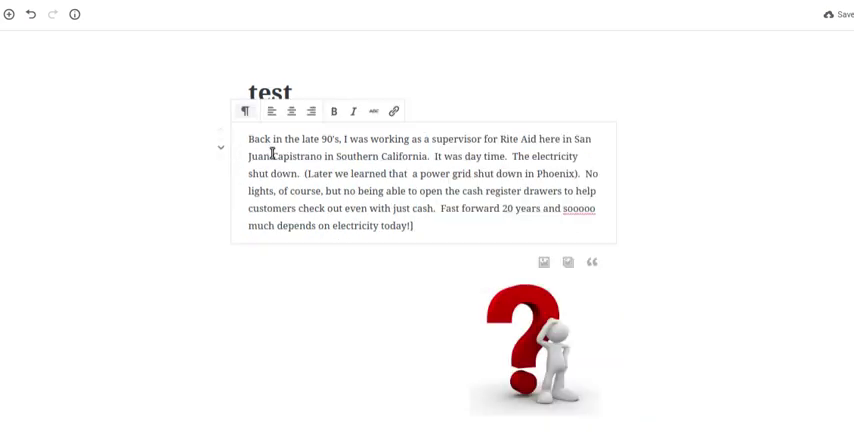
left_click(224, 151)
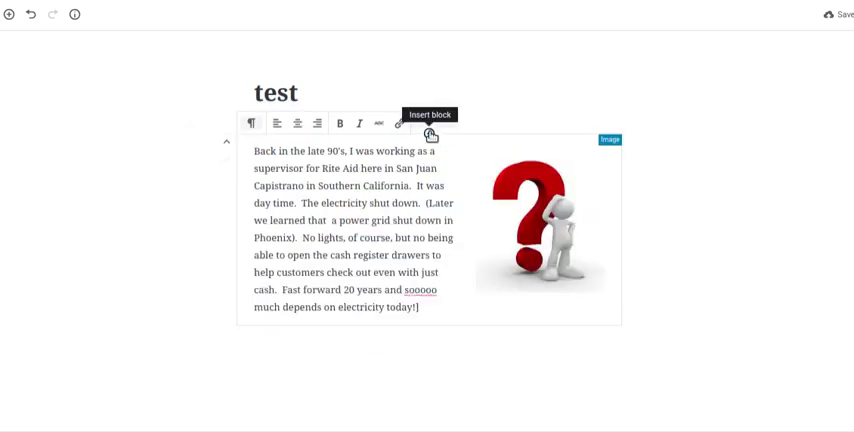
left_click(431, 135)
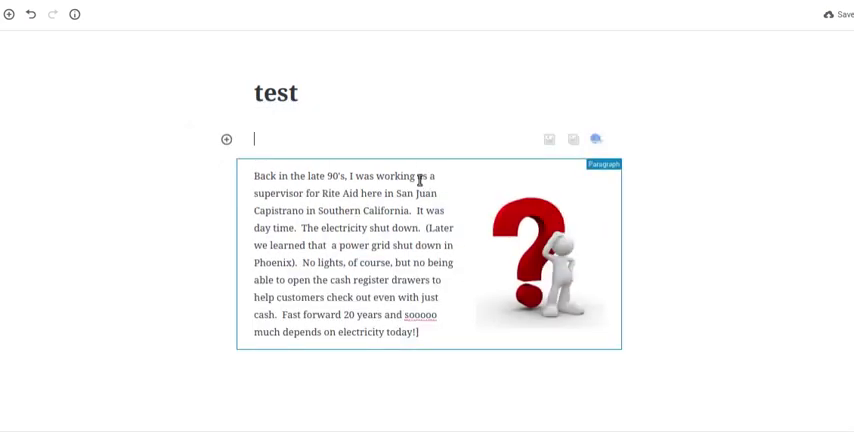
right_click(344, 143)
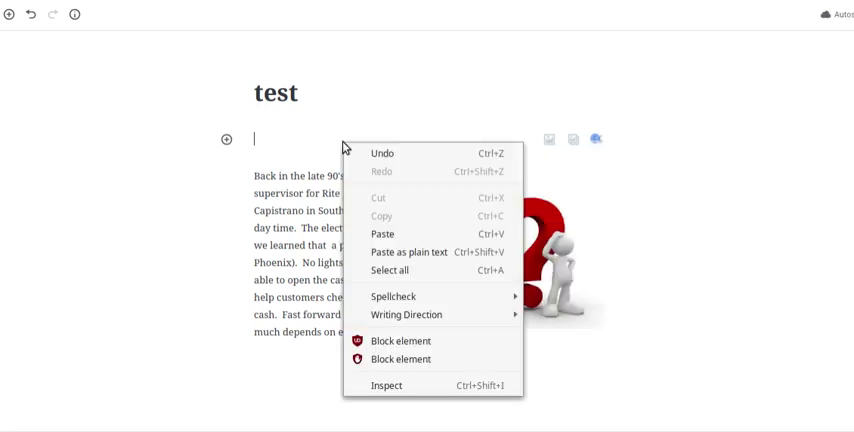
left_click(382, 235)
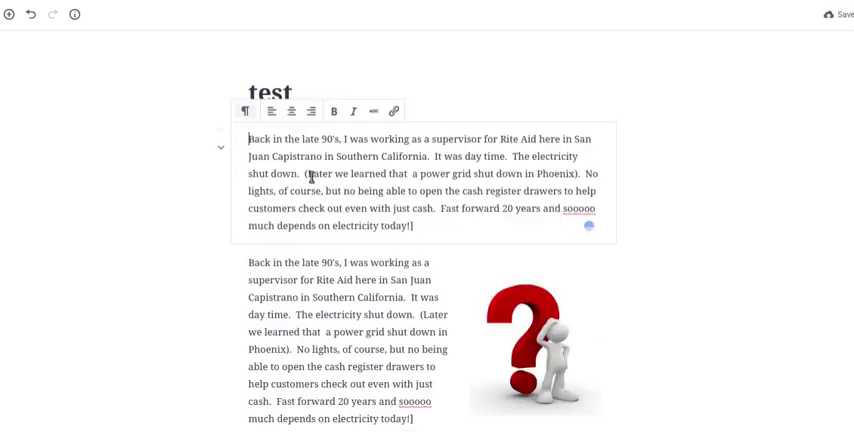
left_click(221, 150)
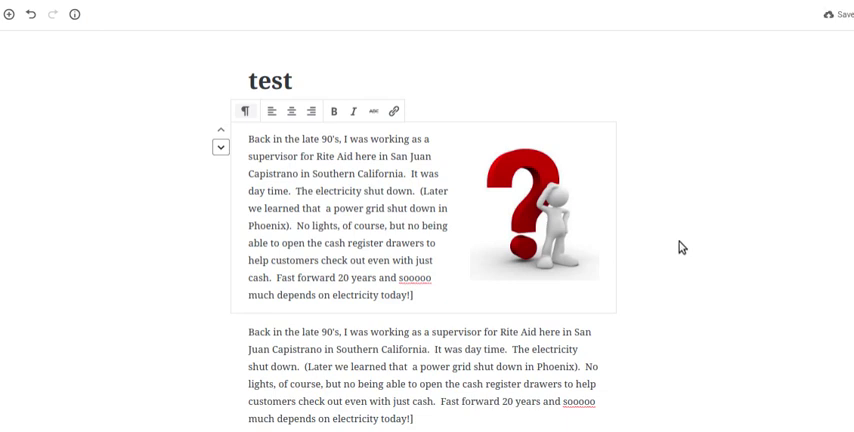
Shrink the question-mark image so the Rite Aid story wraps wider beside it.
left_click(537, 231)
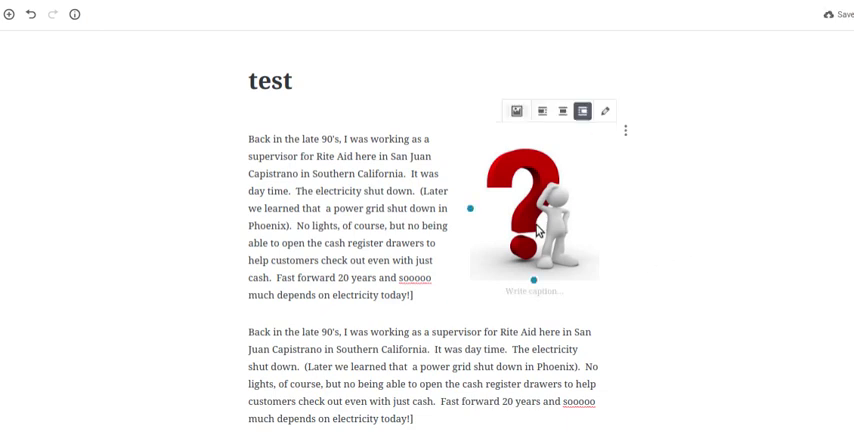
left_click_drag(470, 210, 506, 211)
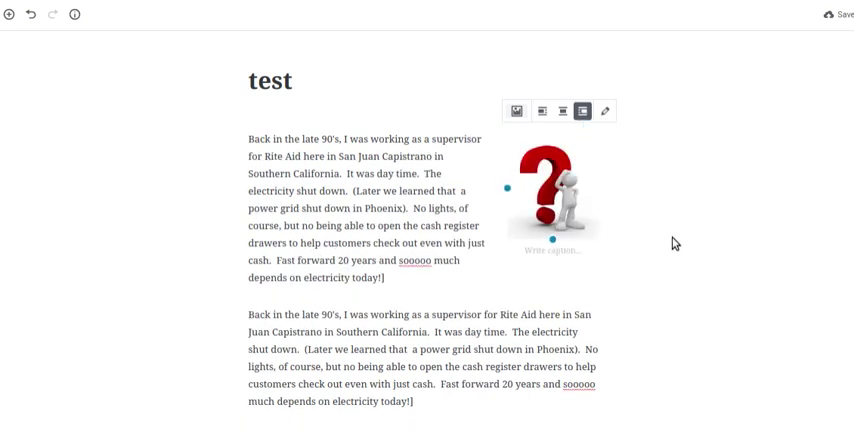
left_click(178, 188)
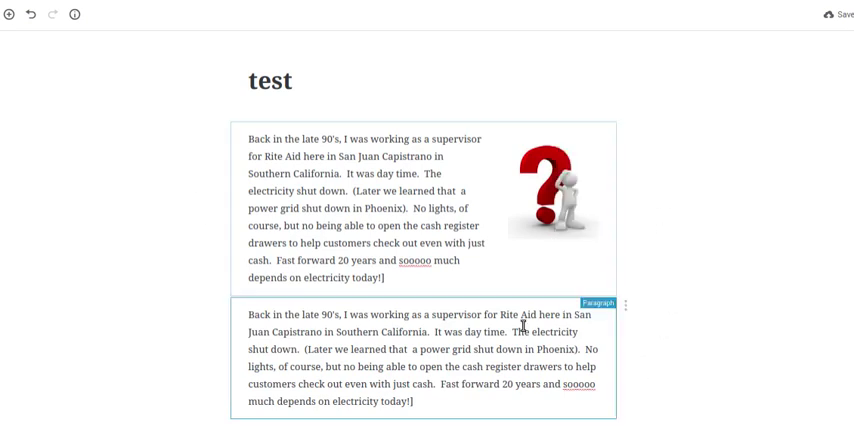
scroll(638, 350, "down", 1)
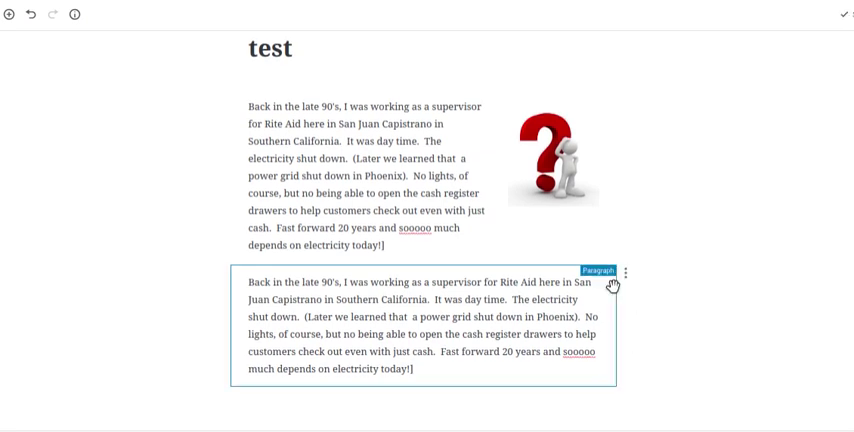
Add an image block between the two stories holding the fuel-gauge image from the media library.
left_click(423, 265)
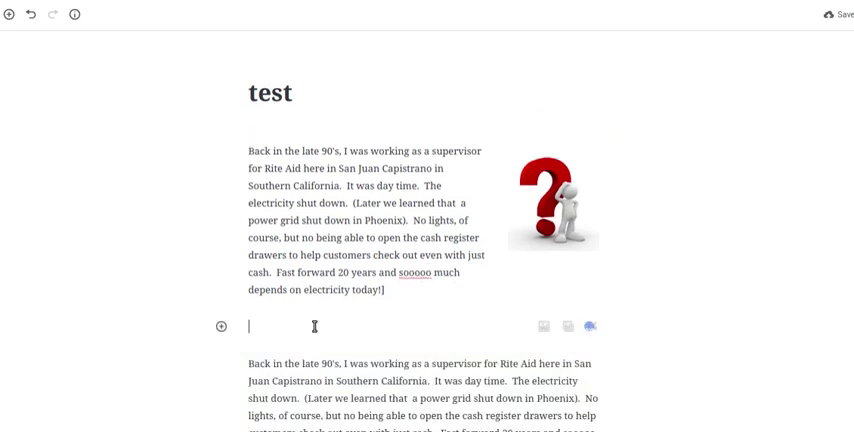
left_click(542, 326)
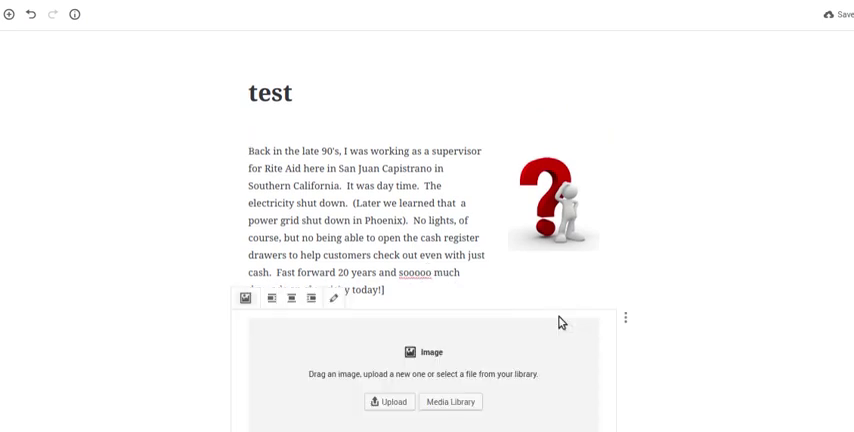
left_click(455, 402)
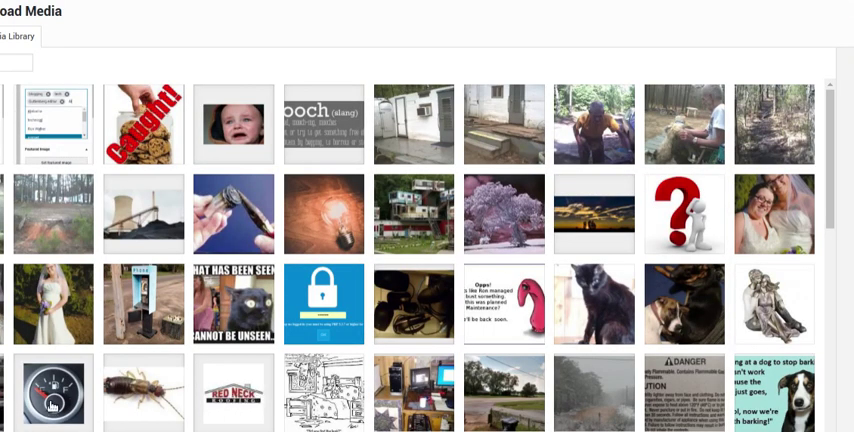
left_click(50, 400)
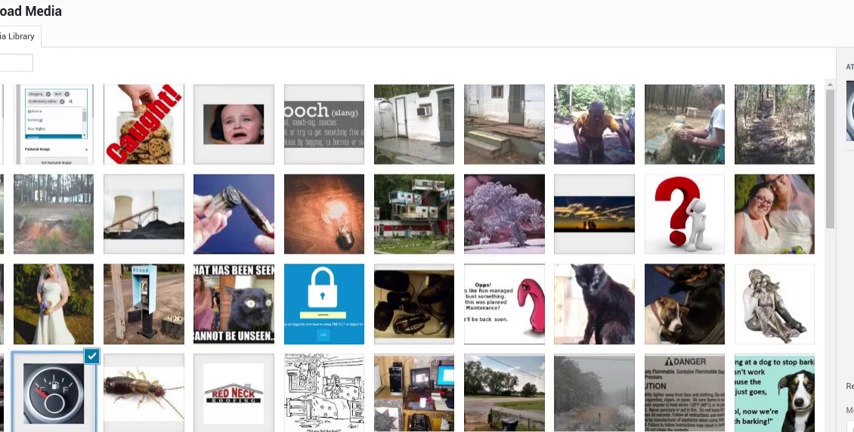
left_click(442, 394)
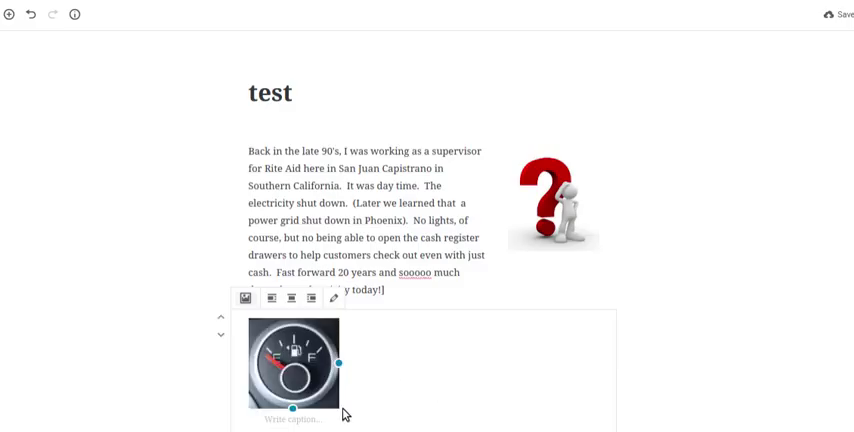
Float the fuel-gauge image left of the second Rite Aid story, after briefly aligning it right.
left_click(311, 298)
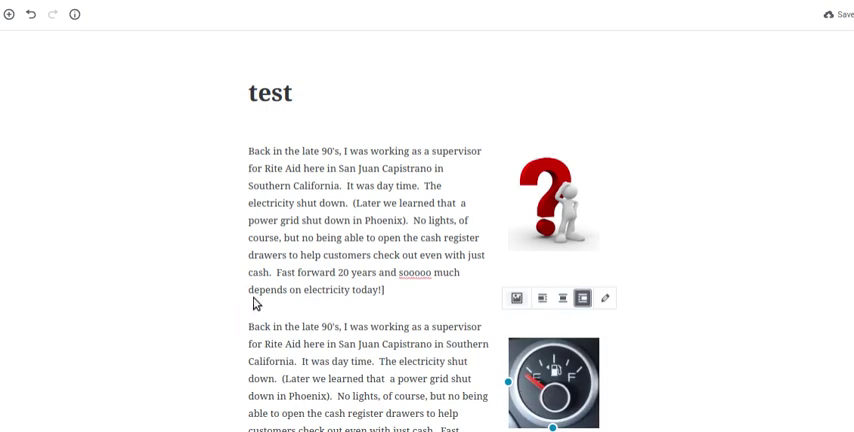
left_click(542, 298)
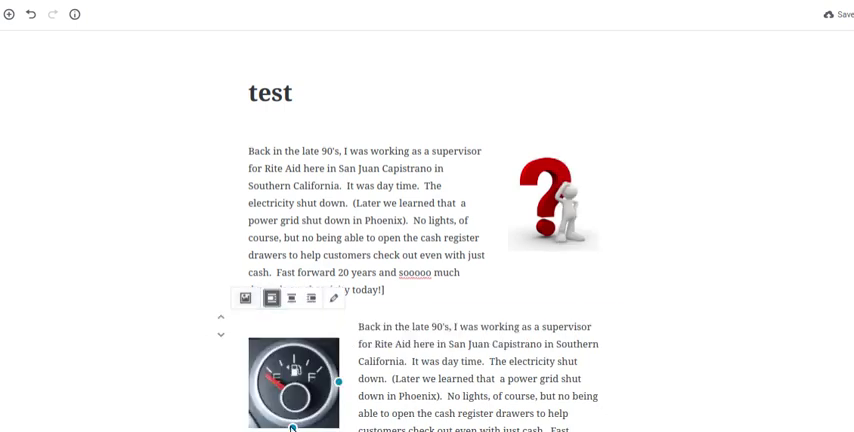